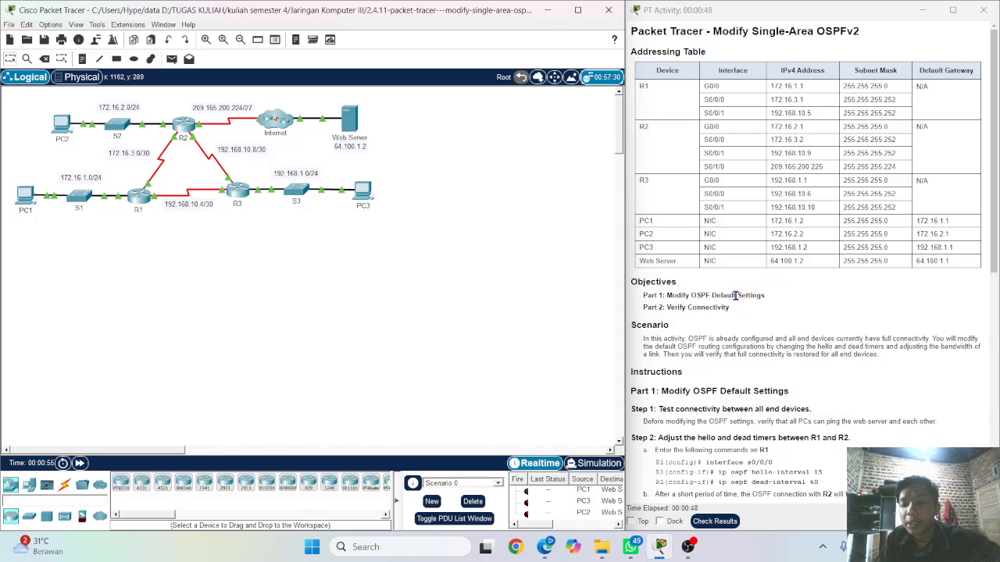
- Review the activity's addressing table, objectives and the Part 1 instructions for modifying the OSPF default settings
{"action": "scroll", "coordinate": [737, 367], "scroll_direction": "down", "scroll_amount": 3}
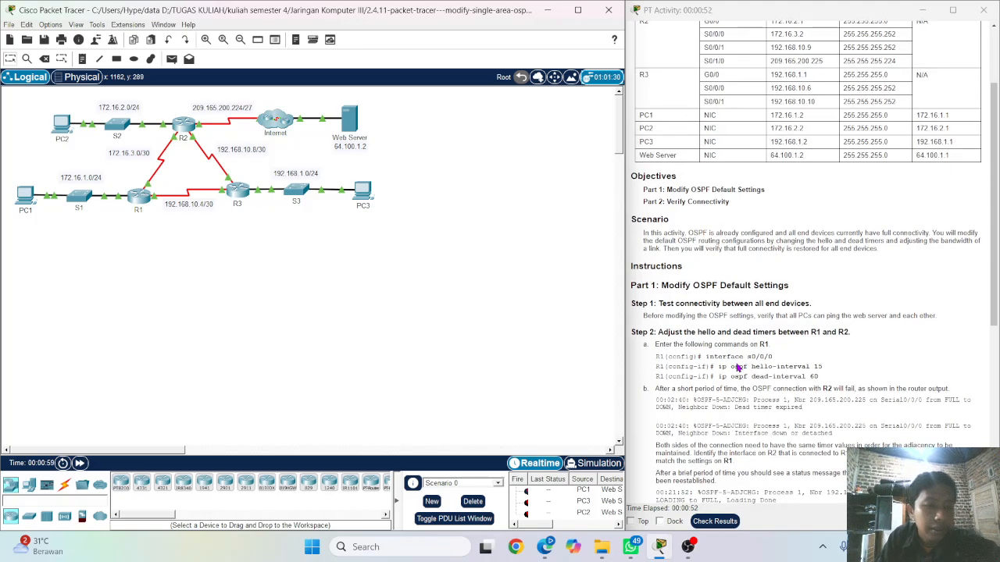
{"action": "scroll", "coordinate": [744, 422], "scroll_direction": "up", "scroll_amount": 3}
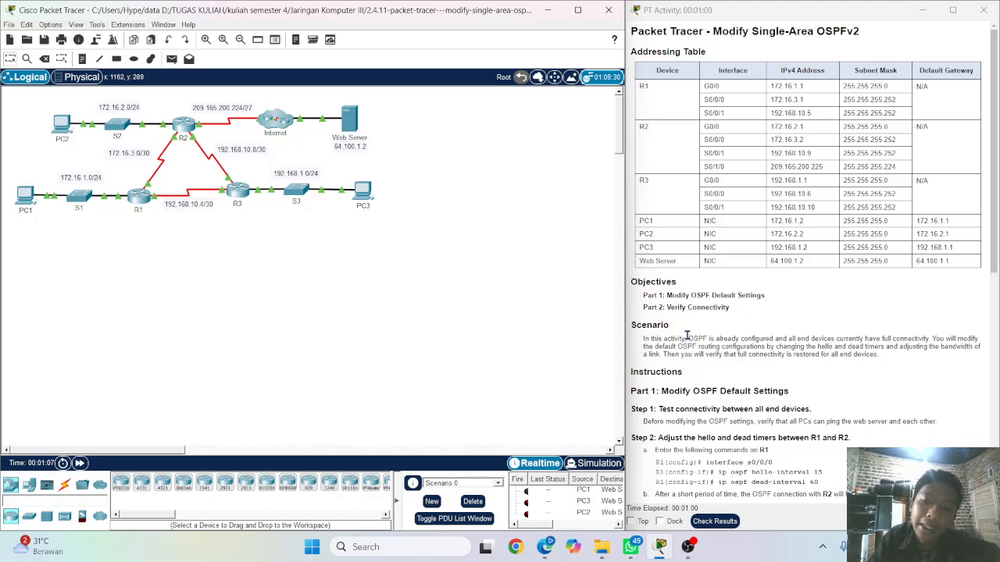
{"action": "scroll", "coordinate": [686, 336], "scroll_direction": "down", "scroll_amount": 2}
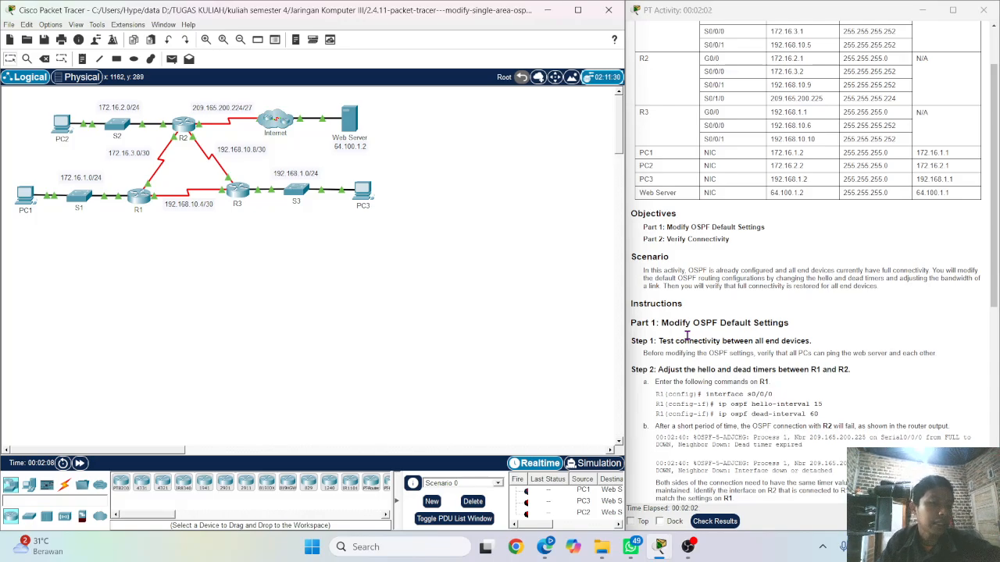
{"action": "scroll", "coordinate": [822, 205], "scroll_direction": "up", "scroll_amount": 2}
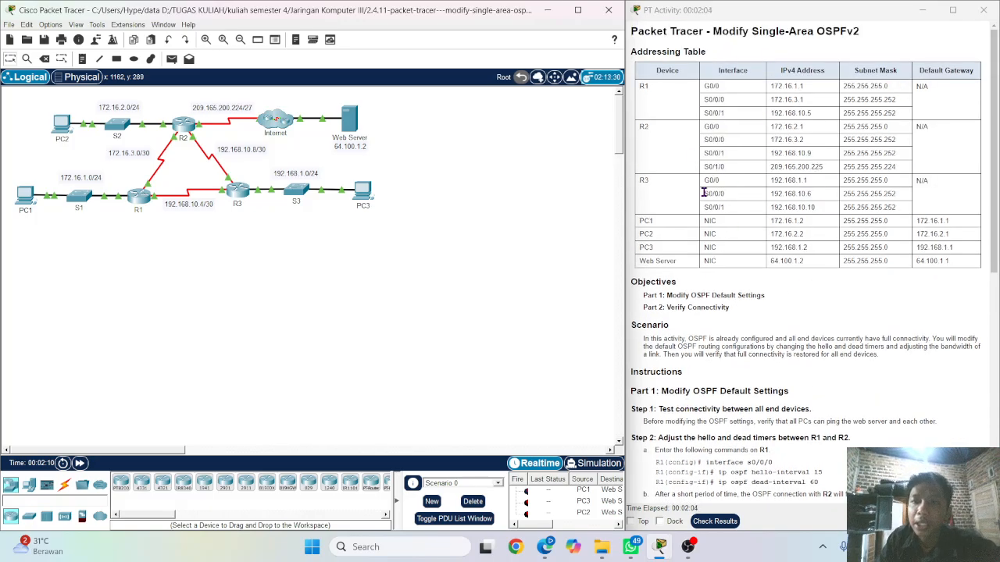
{"action": "scroll", "coordinate": [721, 128], "scroll_direction": "down", "scroll_amount": 8}
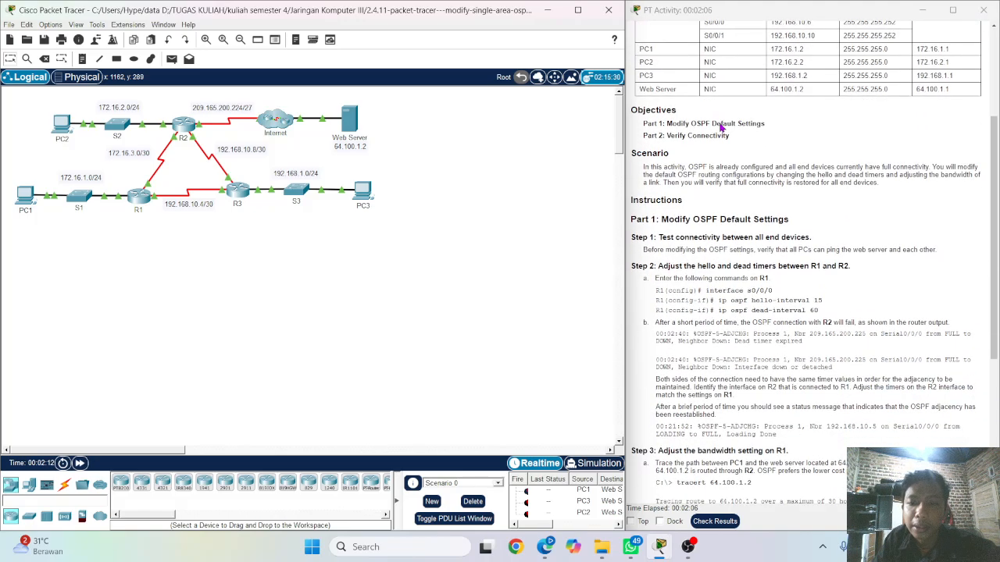
{"action": "scroll", "coordinate": [721, 127], "scroll_direction": "up", "scroll_amount": 3}
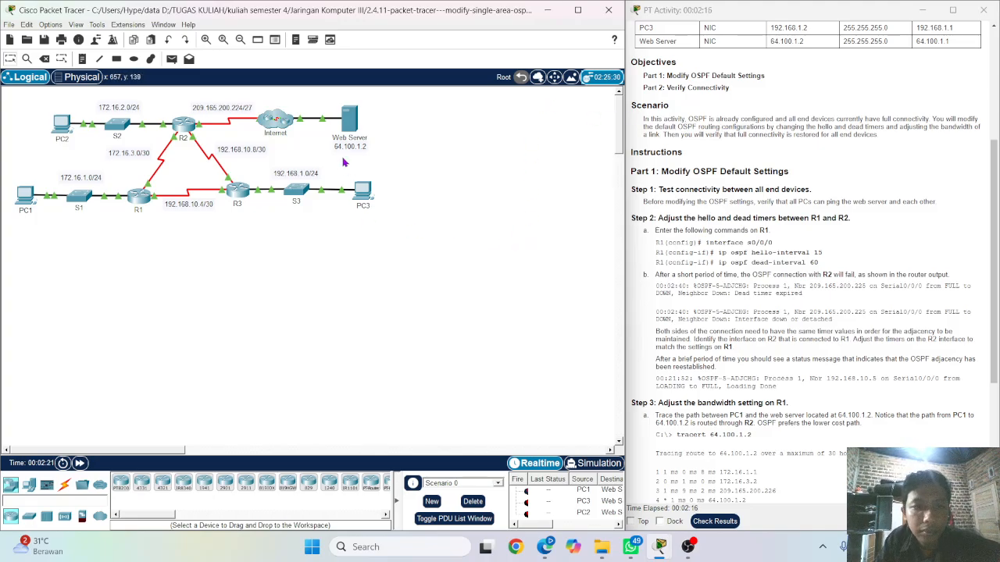
- Test connectivity by sending a simple PDU from PC2 to PC3, and widen the main window to expose the PDU list
{"action": "left_click", "coordinate": [172, 58]}
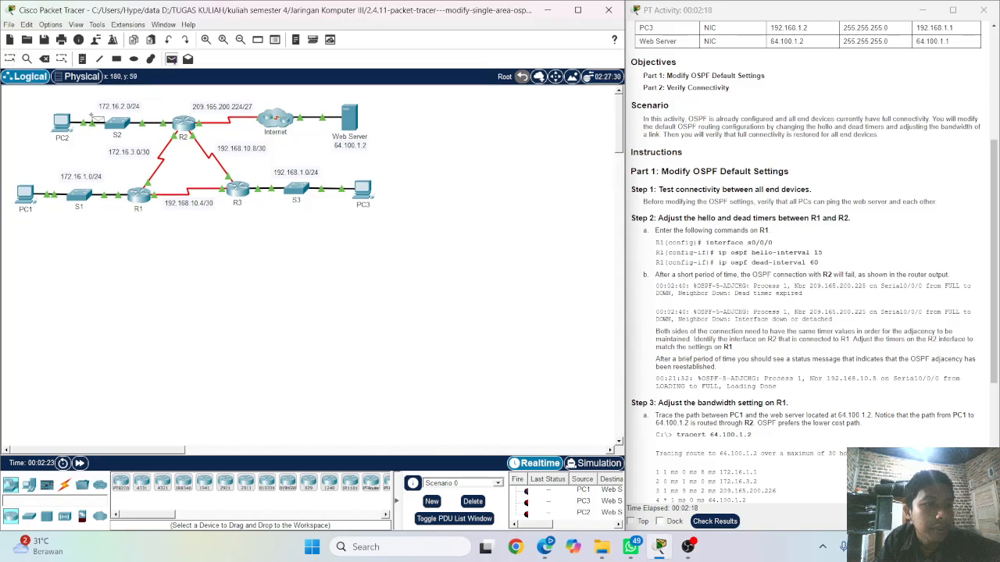
{"action": "left_click", "coordinate": [62, 124]}
{"action": "left_click", "coordinate": [362, 192]}
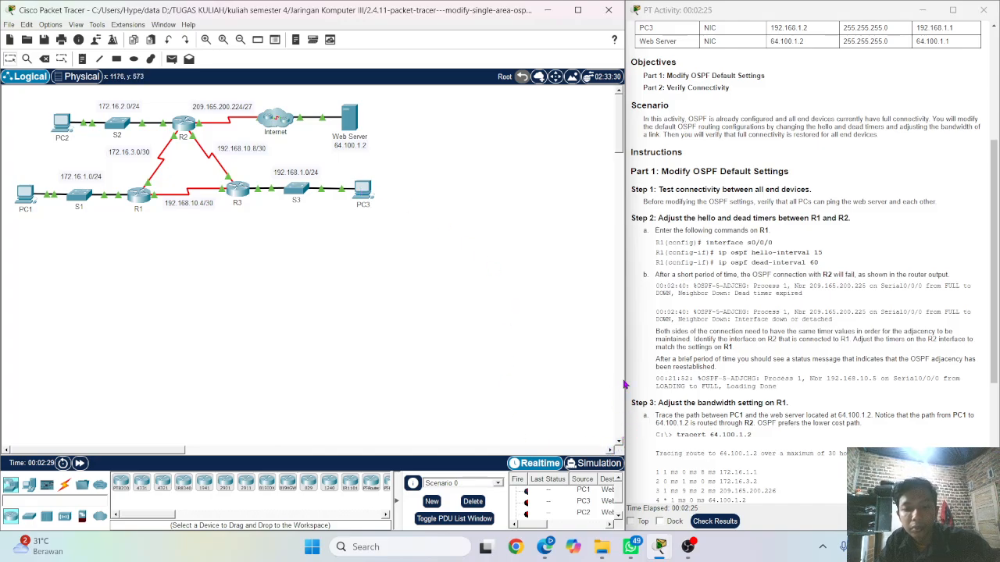
{"action": "left_click_drag", "start_coordinate": [627, 378], "coordinate": [669, 377]}
{"action": "scroll", "coordinate": [591, 518], "scroll_direction": "down", "scroll_amount": 1}
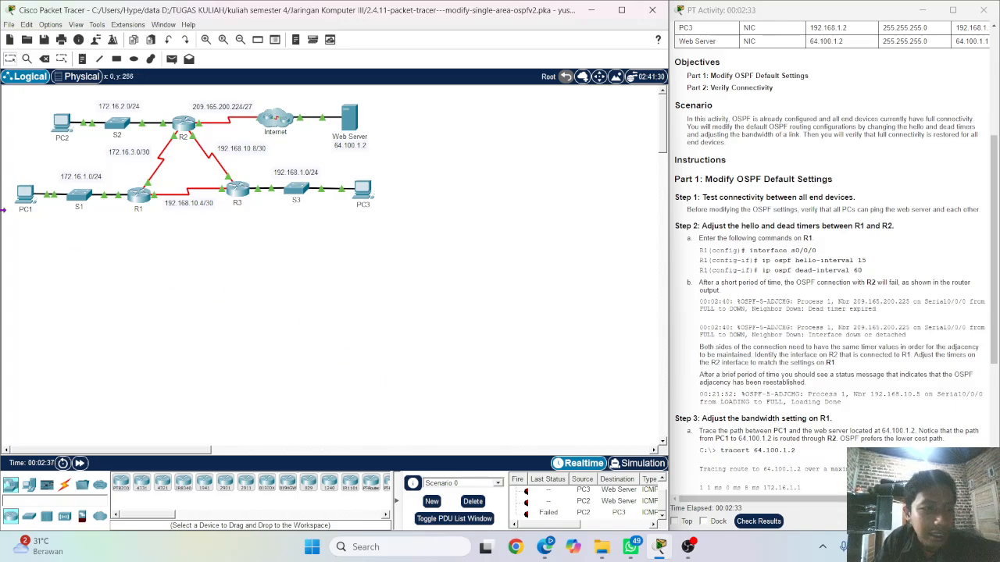
- Open the command line of R1 and enter global configuration mode with enable and configure terminal
{"action": "left_click", "coordinate": [139, 193]}
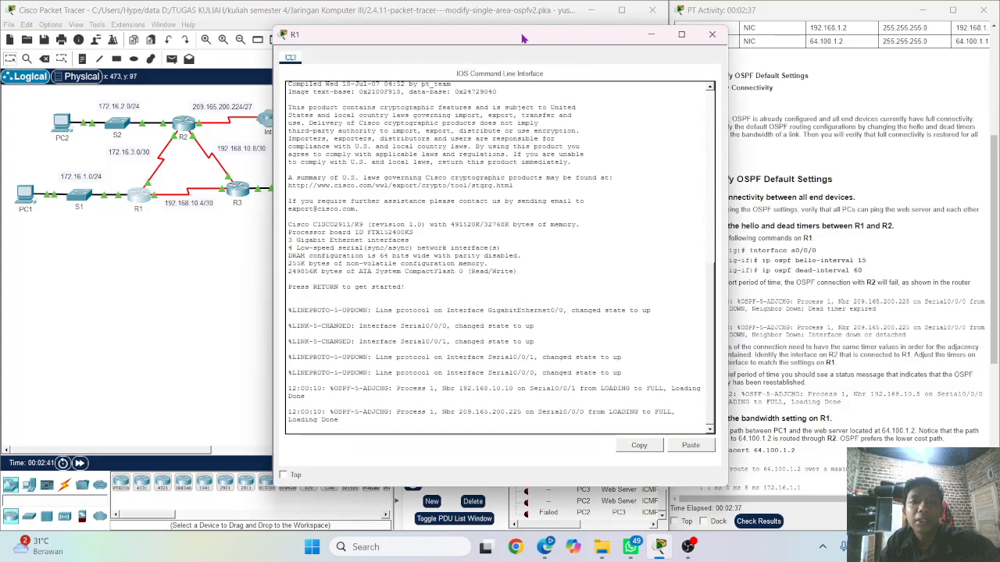
{"action": "left_click_drag", "start_coordinate": [523, 38], "coordinate": [593, 34]}
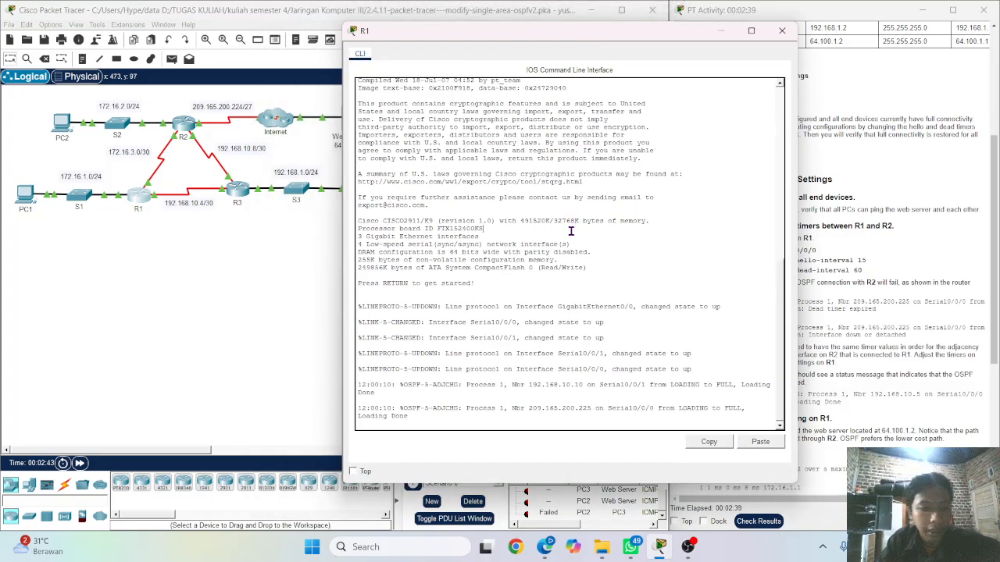
{"action": "key", "text": "Return"}
{"action": "type", "text": "ena"}
{"action": "key", "text": "Tab"}
{"action": "key", "text": "Return"}
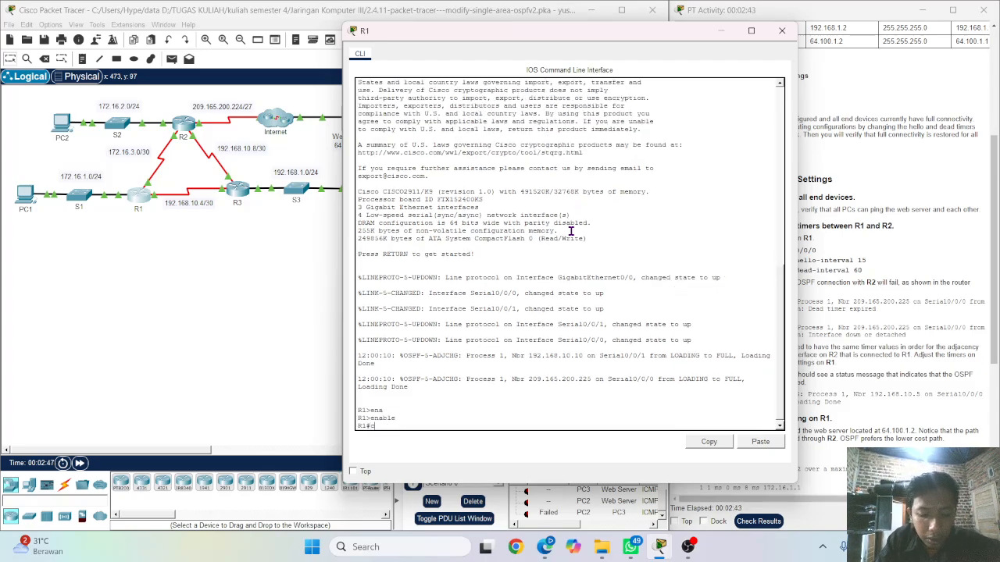
{"action": "type", "text": "confi"}
{"action": "key", "text": "Tab"}
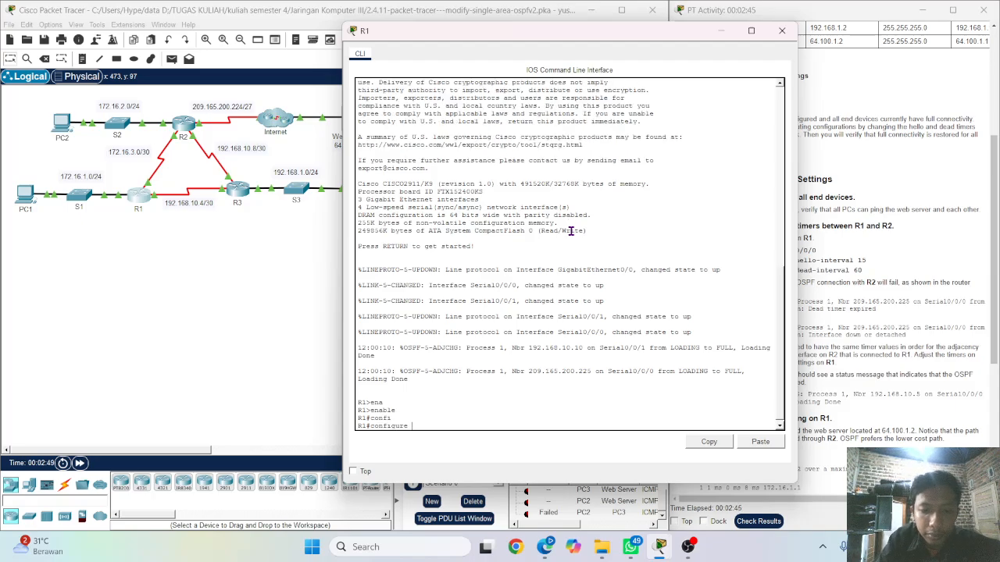
{"action": "type", "text": "ter"}
{"action": "key", "text": "Tab"}
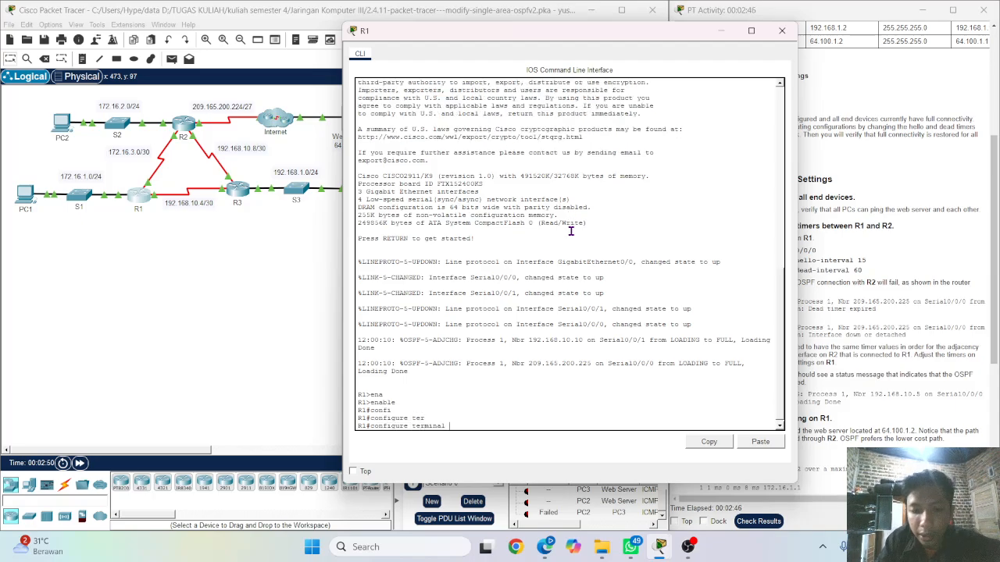
{"action": "key", "text": "Return"}
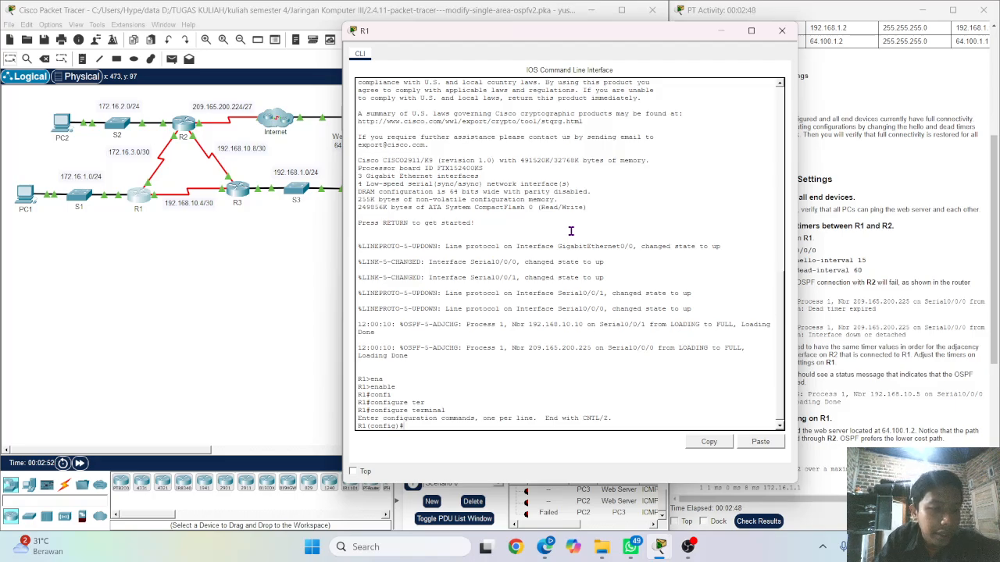
- Enter interface configuration mode for serial 0/0/0 on R1
{"action": "type", "text": "int"}
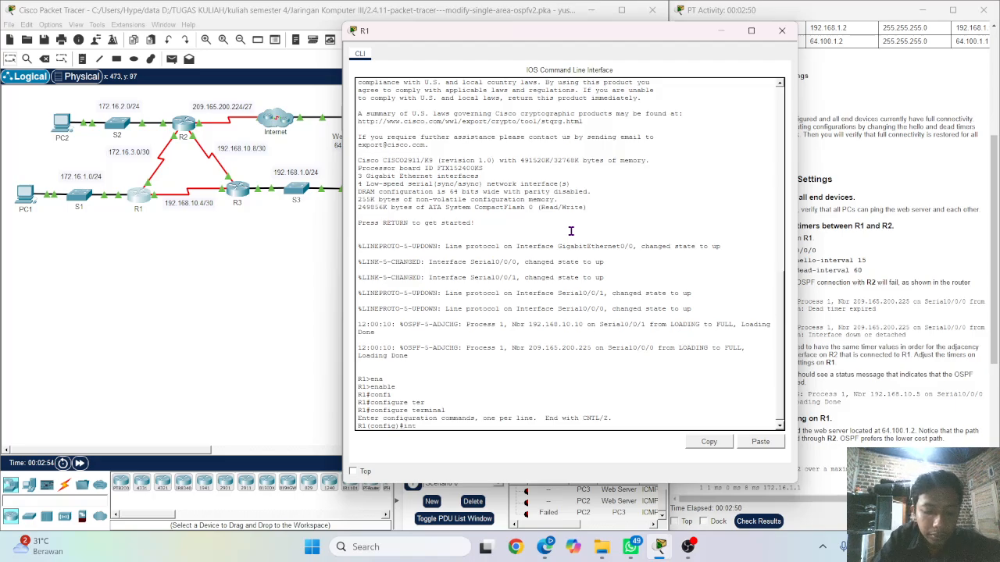
{"action": "type", "text": "erface s"}
{"action": "key", "text": "Tab"}
{"action": "type", "text": "s"}
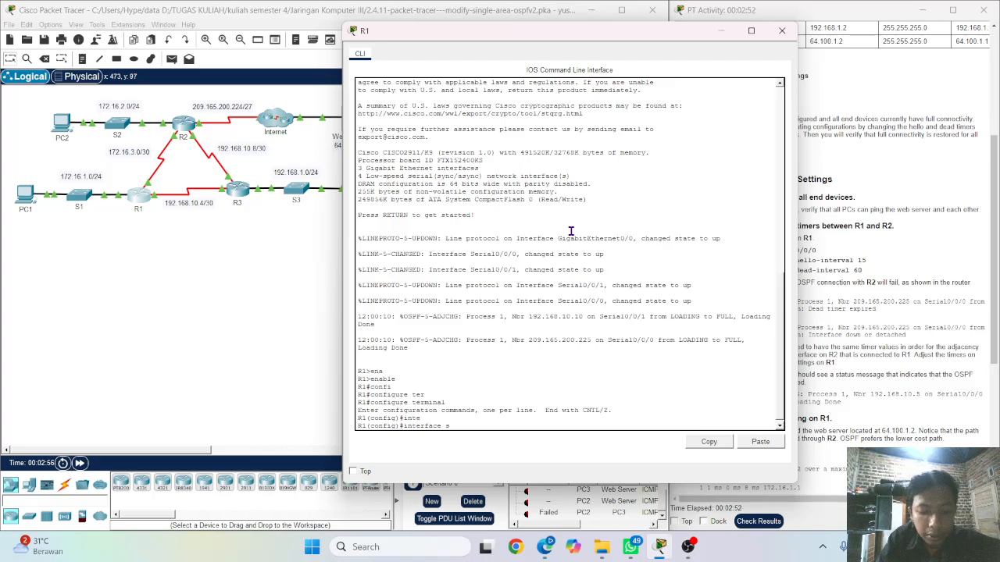
{"action": "type", "text": "e"}
{"action": "key", "text": "Tab"}
{"action": "type", "text": "0/0/0"}
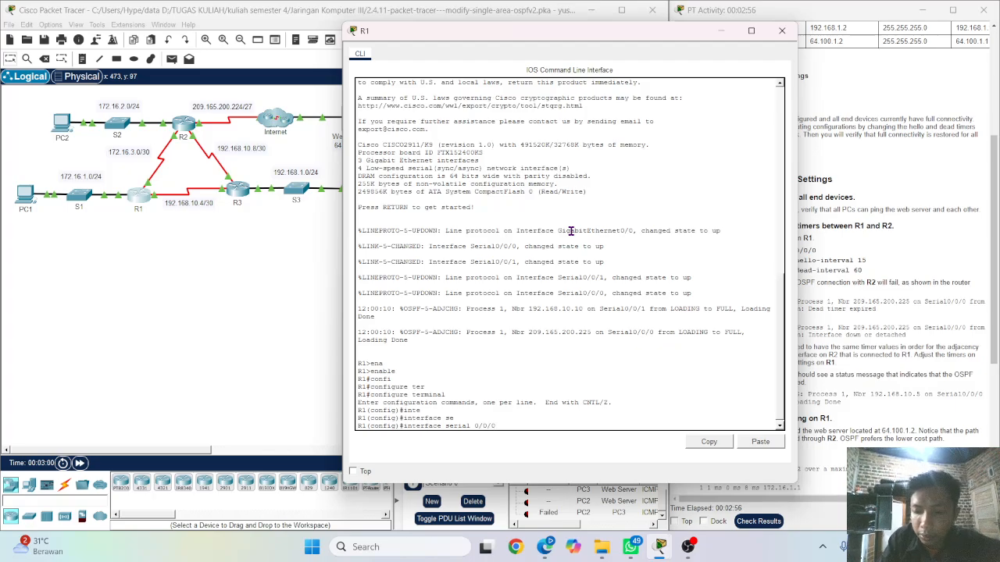
{"action": "key", "text": "Return"}
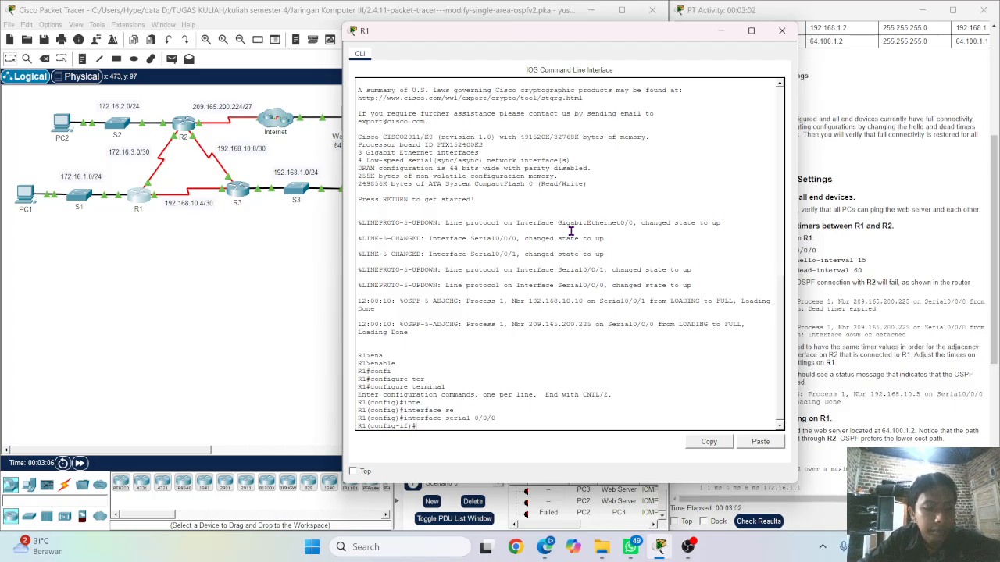
- Set the OSPF hello interval of R1's serial 0/0/0 interface to 15 with ip ospf hello-interval
{"action": "type", "text": "ip os"}
{"action": "key", "text": "Tab"}
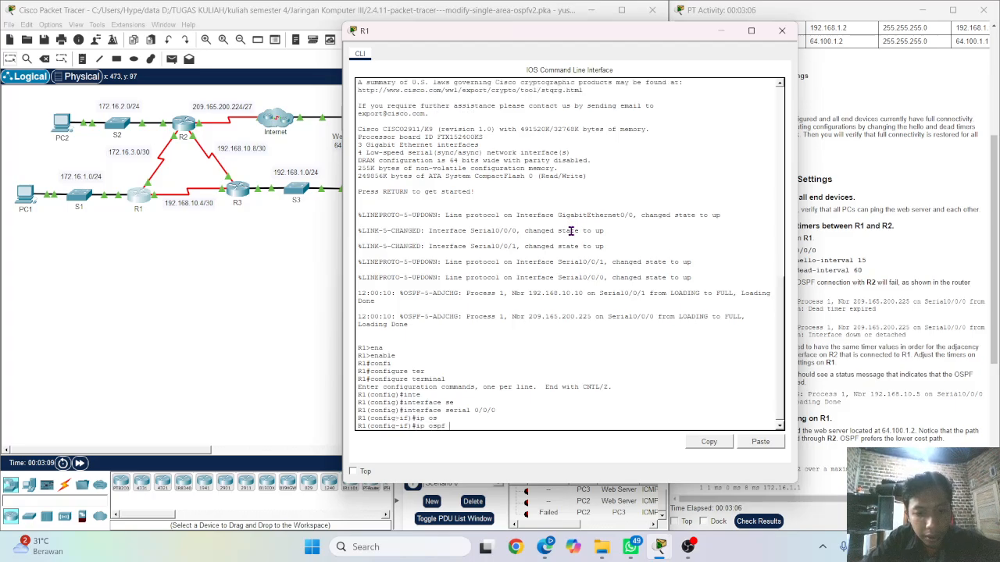
{"action": "type", "text": "hell"}
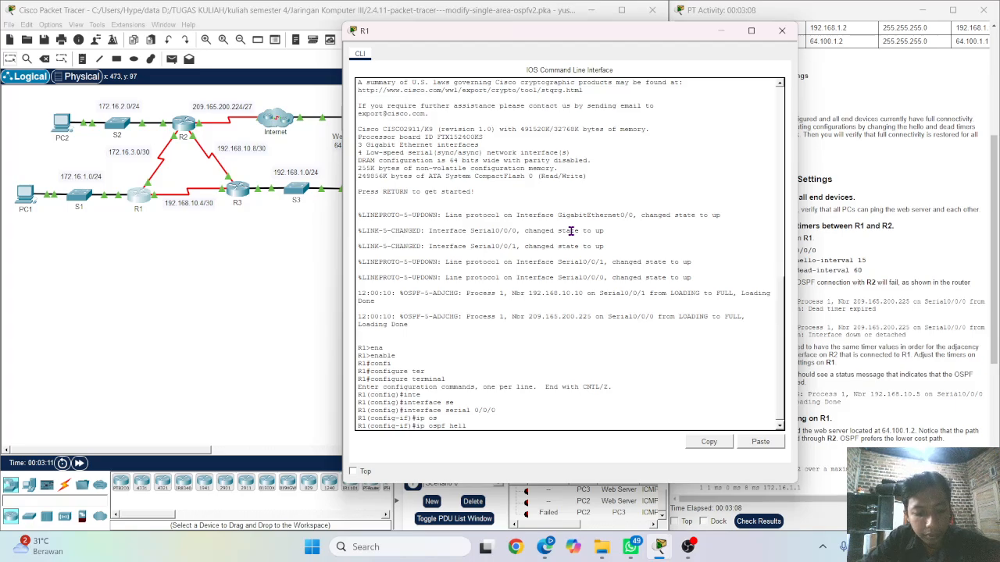
{"action": "key", "text": "Tab"}
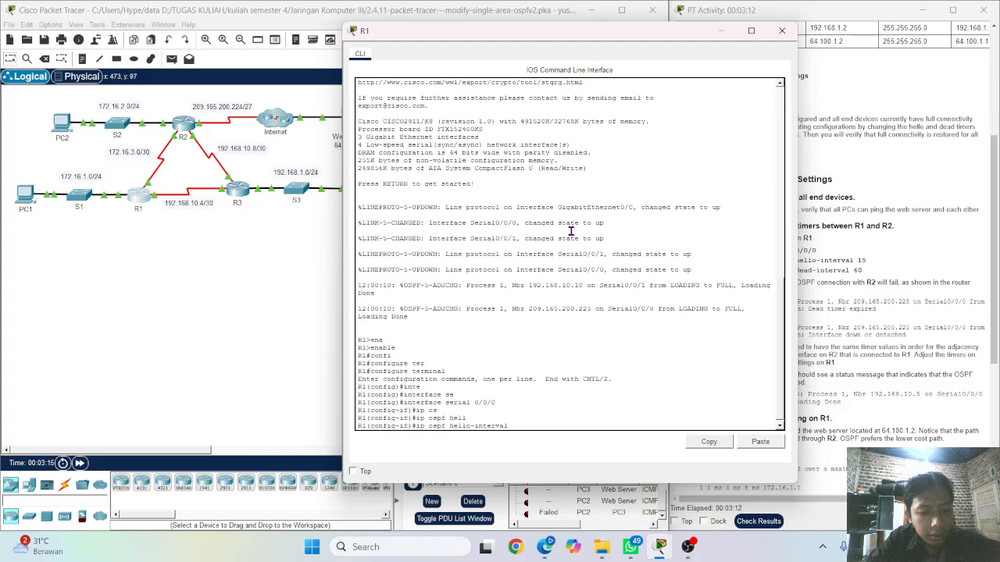
{"action": "type", "text": "15"}
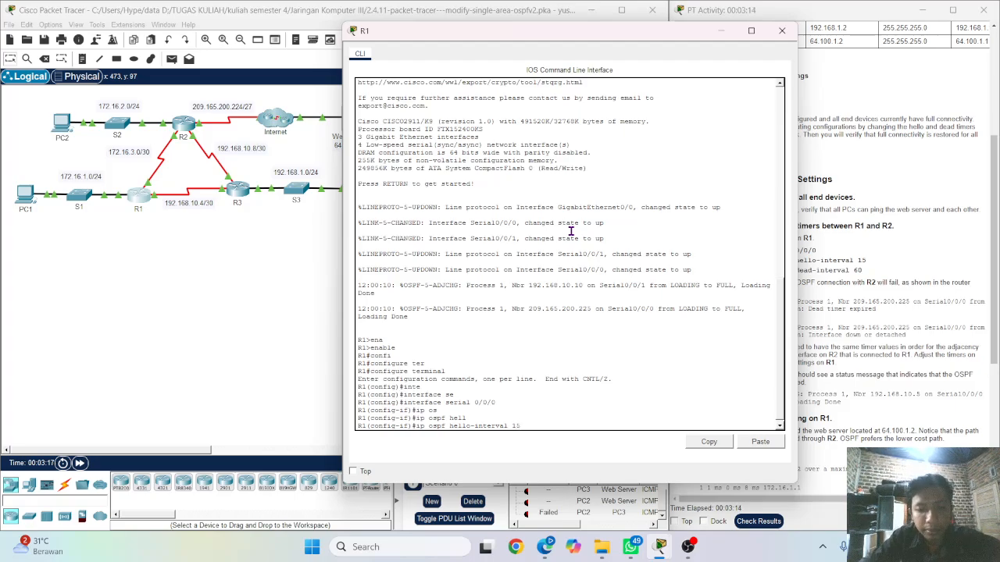
{"action": "key", "text": "Tab"}
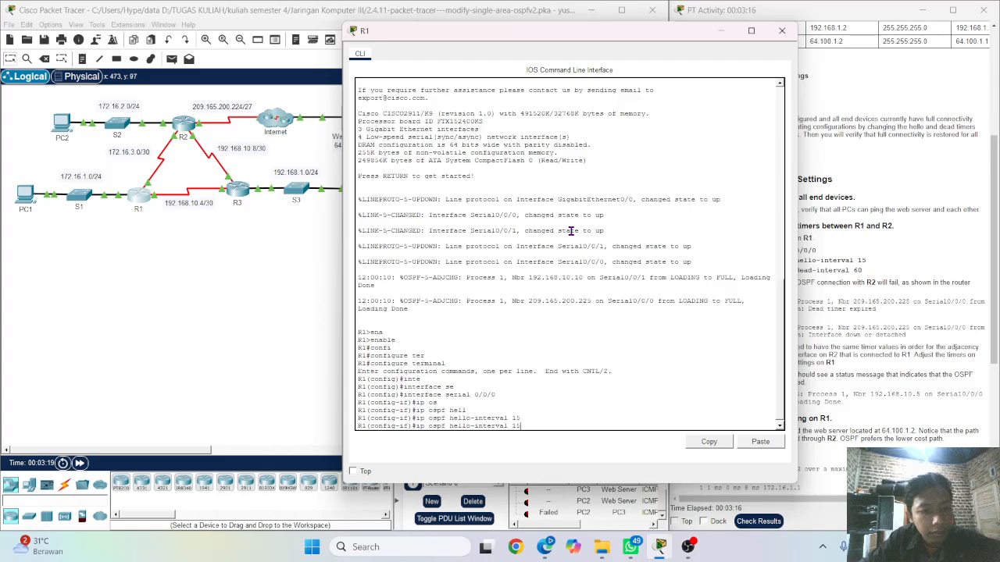
- Set the OSPF dead interval of R1's serial 0/0/0 interface to 60 with ip ospf dead-interval
{"action": "key", "text": "BackSpace"}
{"action": "key", "text": "BackSpace"}
{"action": "key", "text": "BackSpace"}
{"action": "key", "text": "BackSpace"}
{"action": "key", "text": "BackSpace"}
{"action": "key", "text": "BackSpace"}
{"action": "key", "text": "BackSpace"}
{"action": "key", "text": "BackSpace"}
{"action": "key", "text": "BackSpace"}
{"action": "key", "text": "BackSpace"}
{"action": "key", "text": "BackSpace"}
{"action": "key", "text": "BackSpace"}
{"action": "key", "text": "BackSpace"}
{"action": "key", "text": "BackSpace"}
{"action": "key", "text": "BackSpace"}
{"action": "key", "text": "BackSpace"}
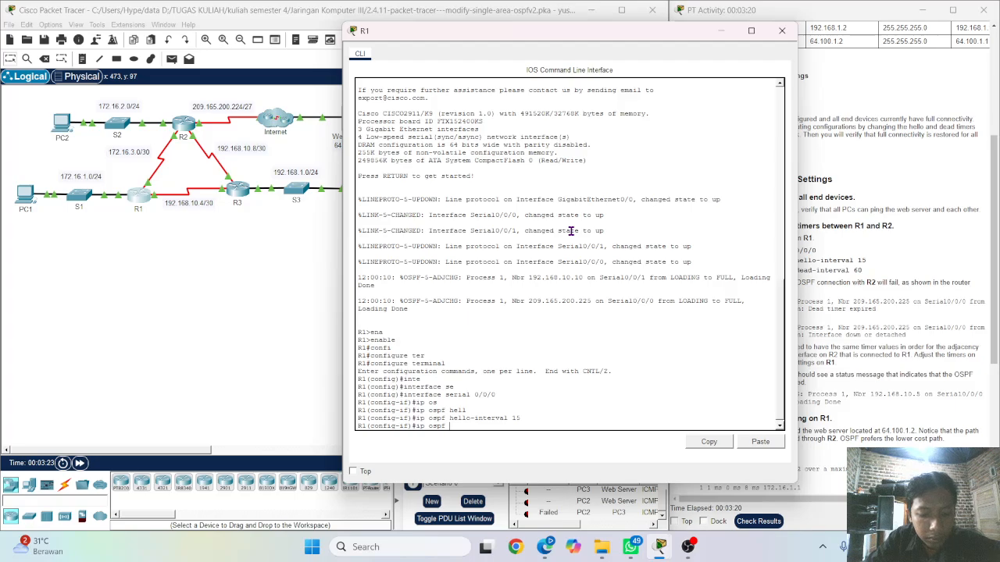
{"action": "type", "text": "de"}
{"action": "key", "text": "Tab"}
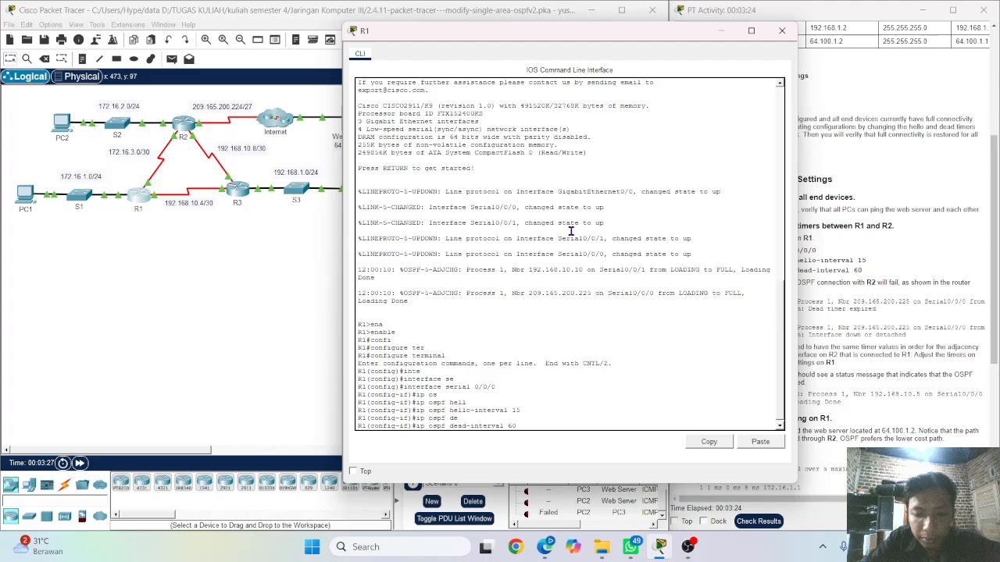
{"action": "key", "text": "Return"}
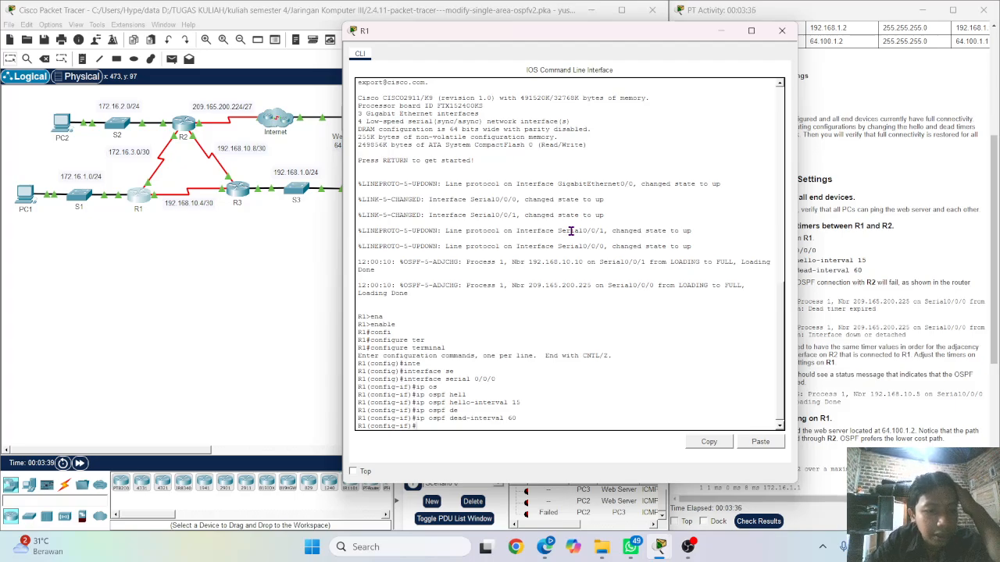
- Open the command line of R2 and enter global configuration mode with enable and configure terminal
{"action": "left_click", "coordinate": [186, 125]}
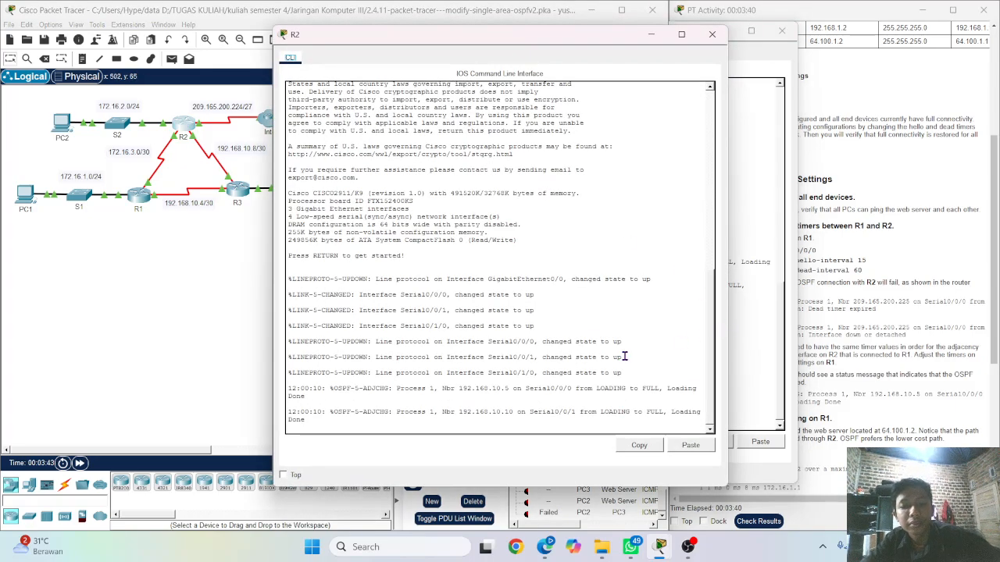
{"action": "key", "text": "Return"}
{"action": "key", "text": "Return"}
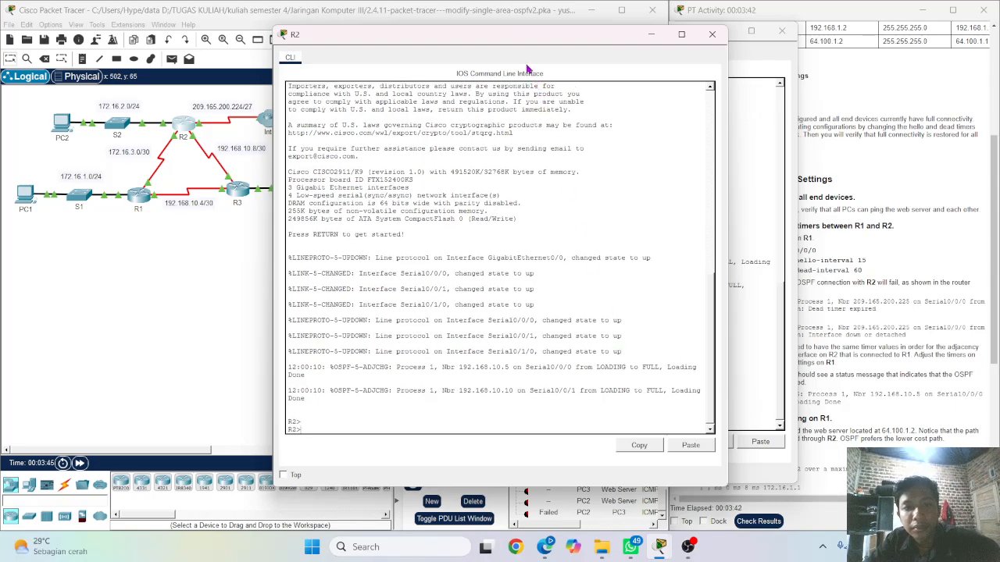
{"action": "left_click_drag", "start_coordinate": [522, 37], "coordinate": [591, 39]}
{"action": "type", "text": "ena"}
{"action": "key", "text": "Tab"}
{"action": "key", "text": "Return"}
{"action": "type", "text": "confi"}
{"action": "key", "text": "Tab"}
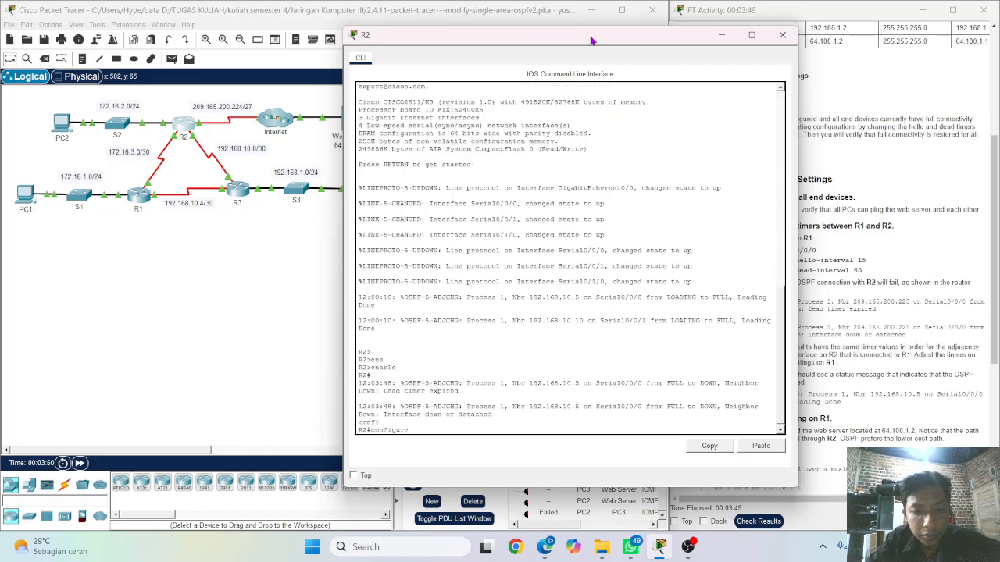
{"action": "type", "text": "ter"}
{"action": "key", "text": "Tab"}
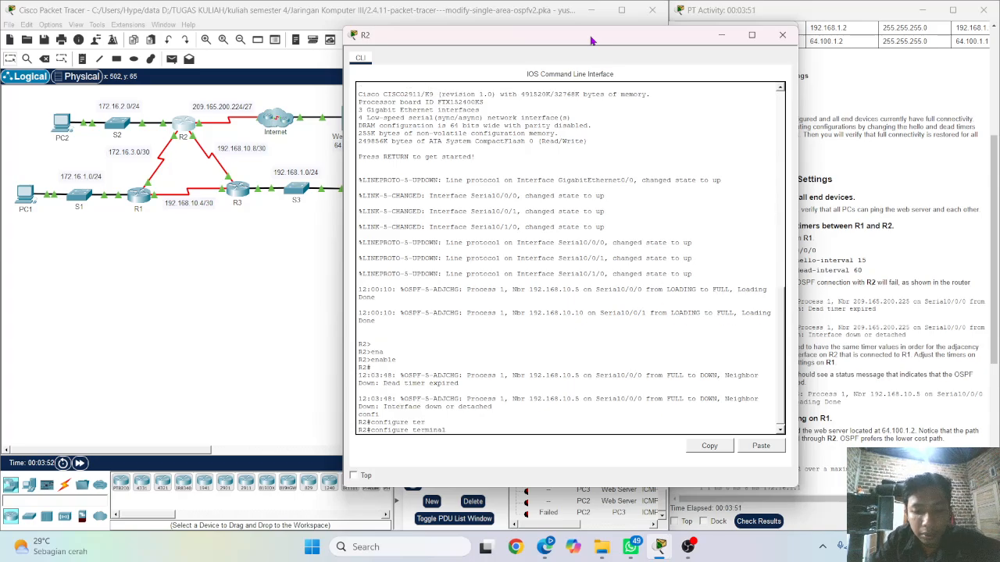
{"action": "key", "text": "Return"}
- Enter interface configuration mode for serial 0/0/0 on R2
{"action": "type", "text": "interface s"}
{"action": "key", "text": "Tab"}
{"action": "type", "text": "se"}
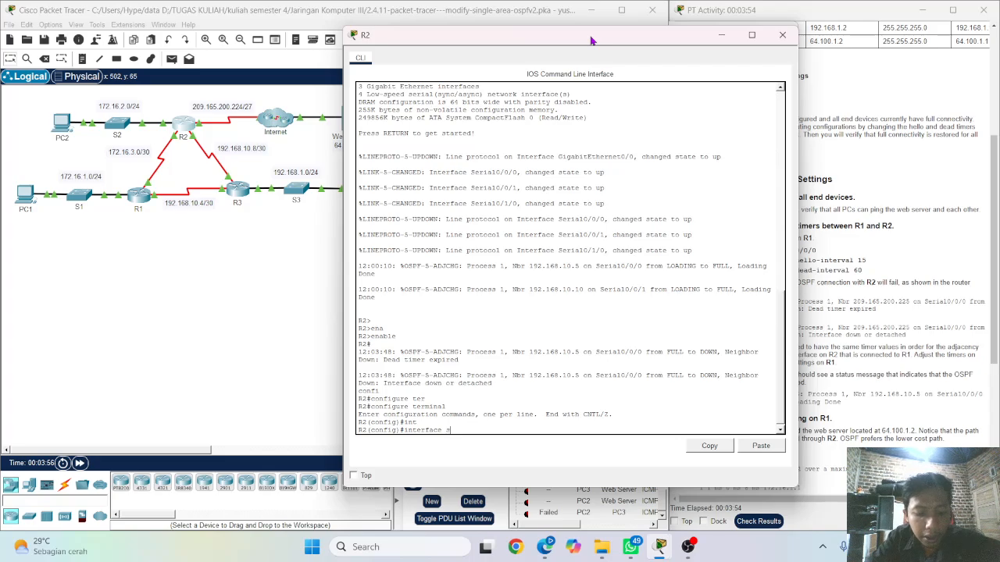
{"action": "key", "text": "Tab"}
{"action": "type", "text": "0/"}
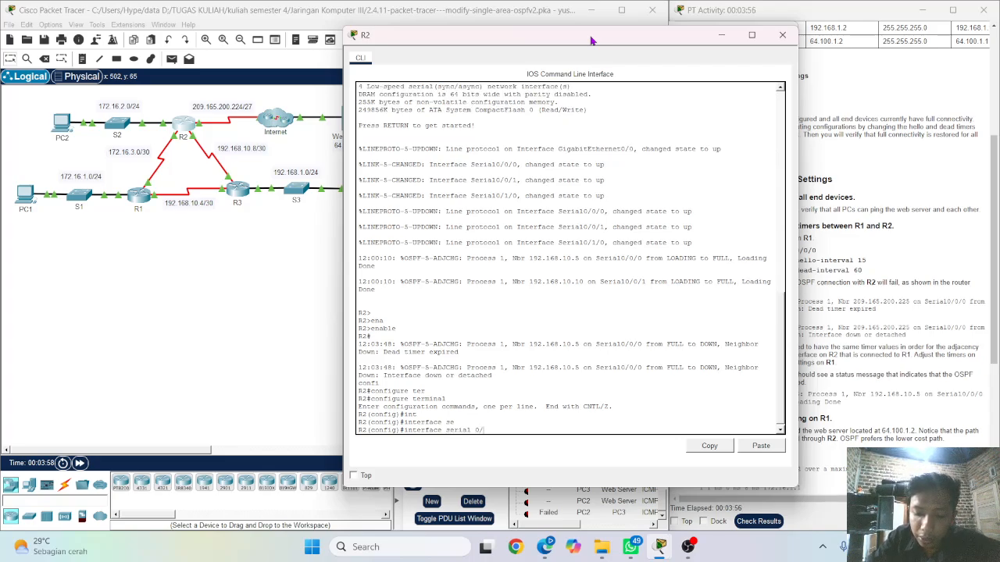
{"action": "type", "text": "0/0"}
{"action": "key", "text": "Return"}
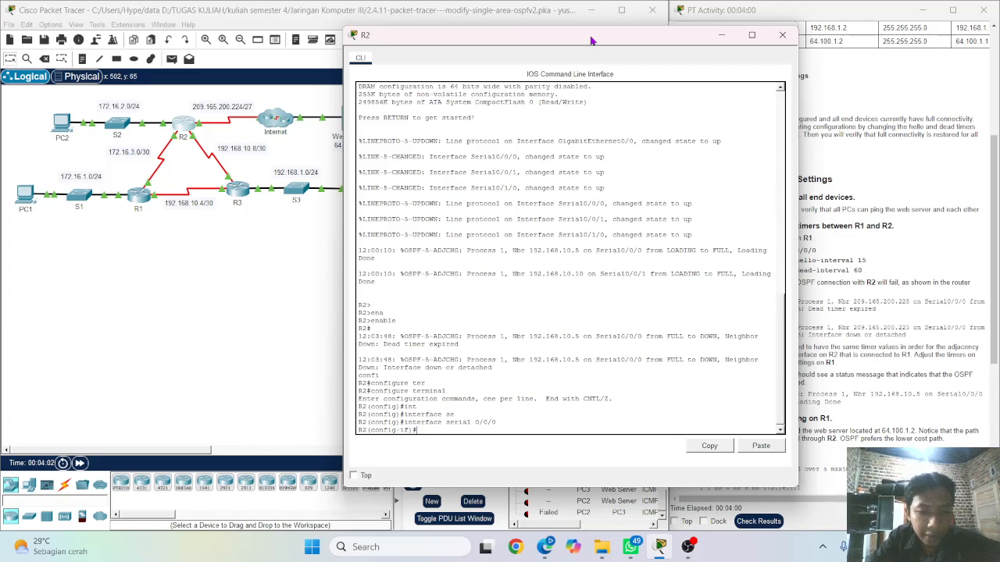
- Set the OSPF hello interval of R2's serial 0/0/0 interface to 15 with ip ospf hello-interval
{"action": "type", "text": "os"}
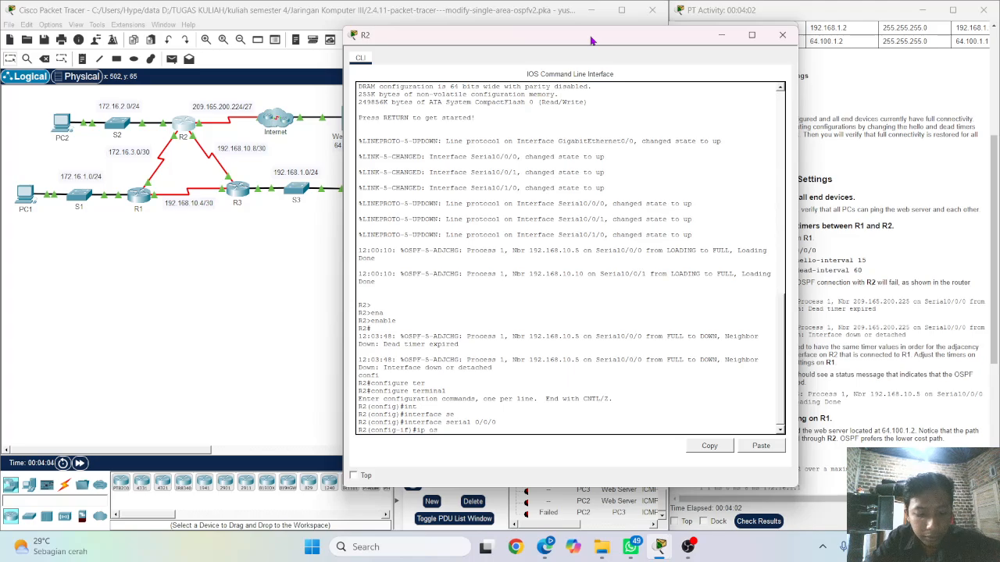
{"action": "key", "text": "Tab"}
{"action": "type", "text": "he"}
{"action": "key", "text": "Tab"}
{"action": "key", "text": "Tab"}
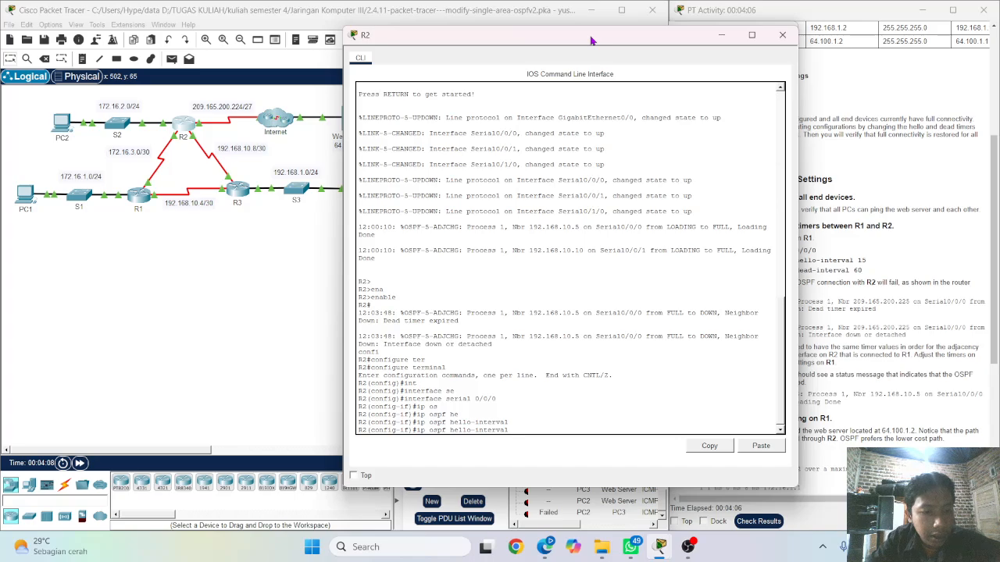
{"action": "type", "text": "15"}
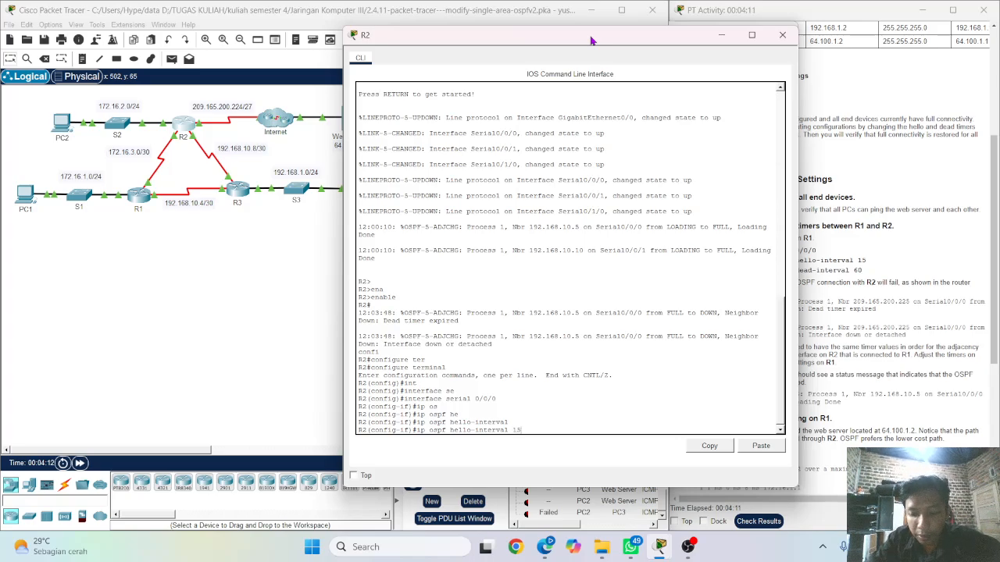
{"action": "key", "text": "Return"}
- Set the OSPF dead interval of R2's serial 0/0/0 interface to 60 with ip ospf dead-interval
{"action": "type", "text": "ip os"}
{"action": "key", "text": "Tab"}
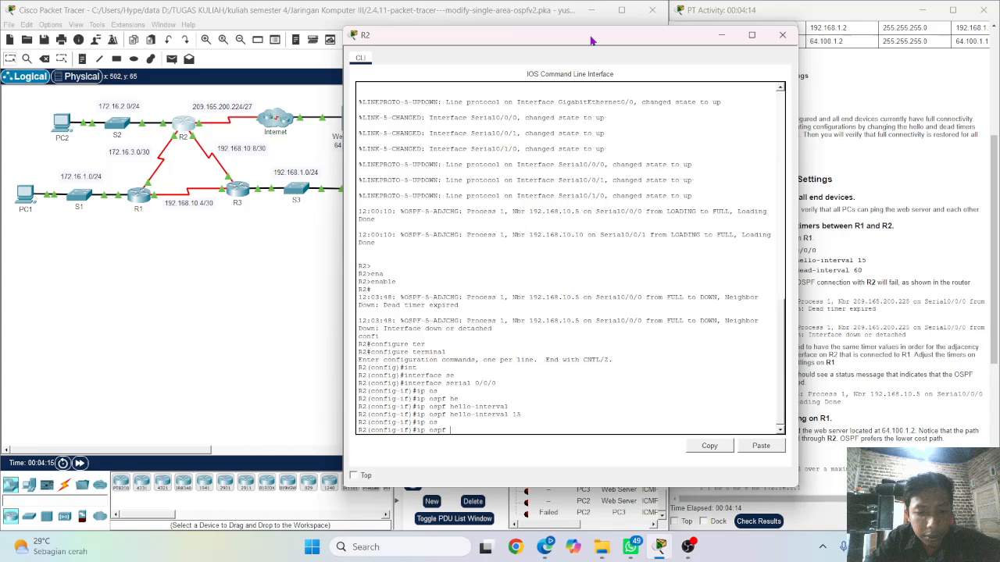
{"action": "type", "text": "de"}
{"action": "key", "text": "Tab"}
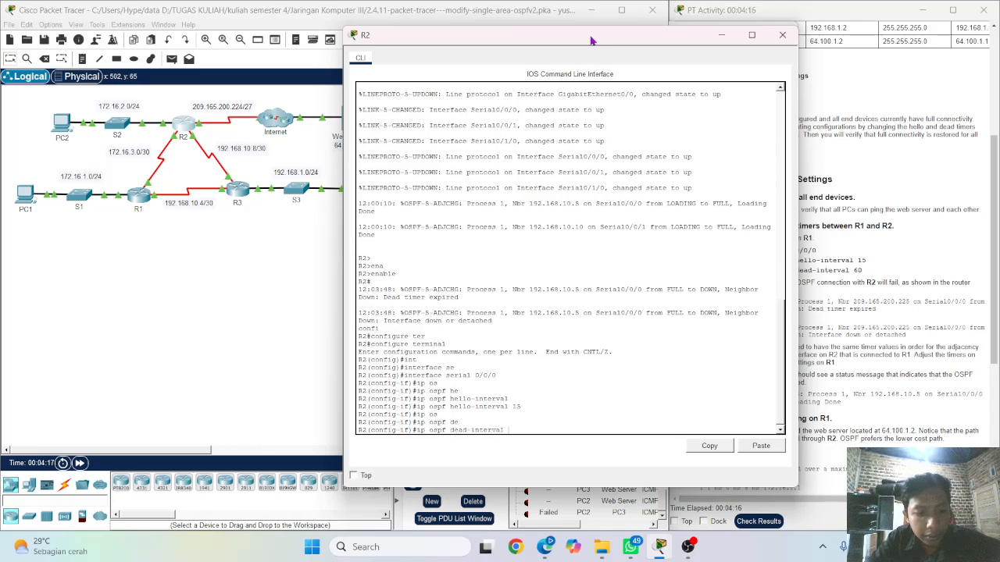
{"action": "type", "text": "60"}
{"action": "key", "text": "Return"}
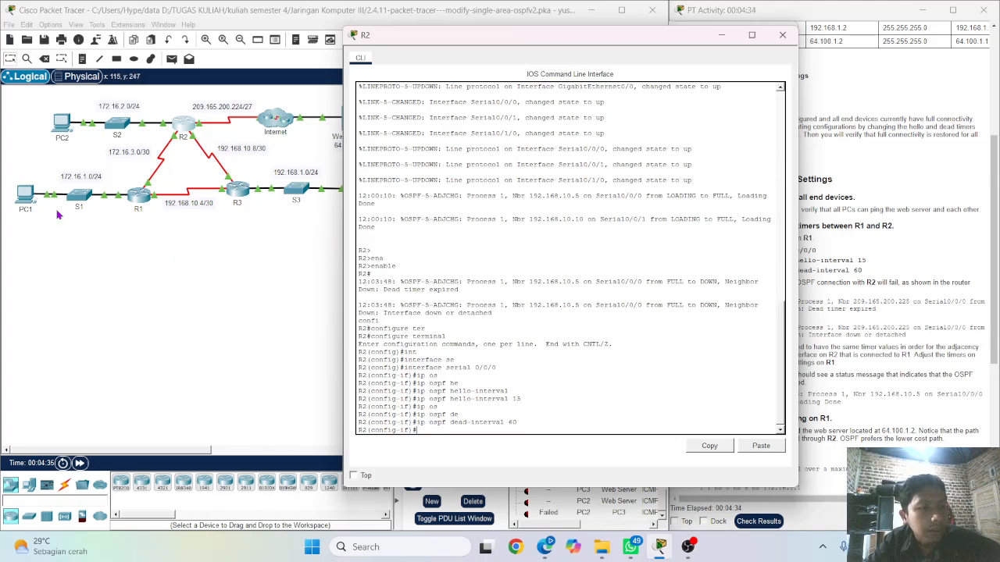
{"action": "left_click", "coordinate": [24, 198]}
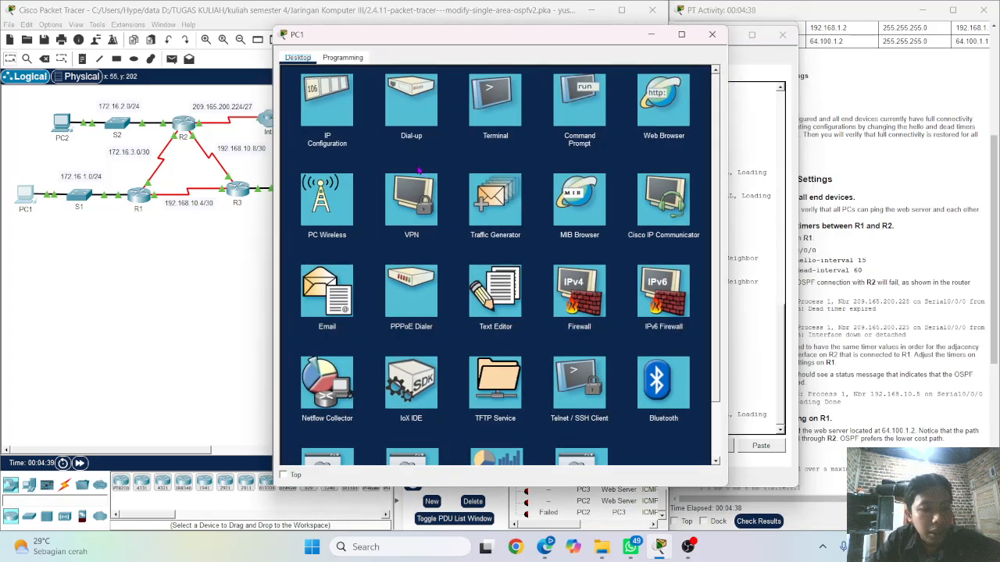
{"action": "left_click", "coordinate": [508, 105]}
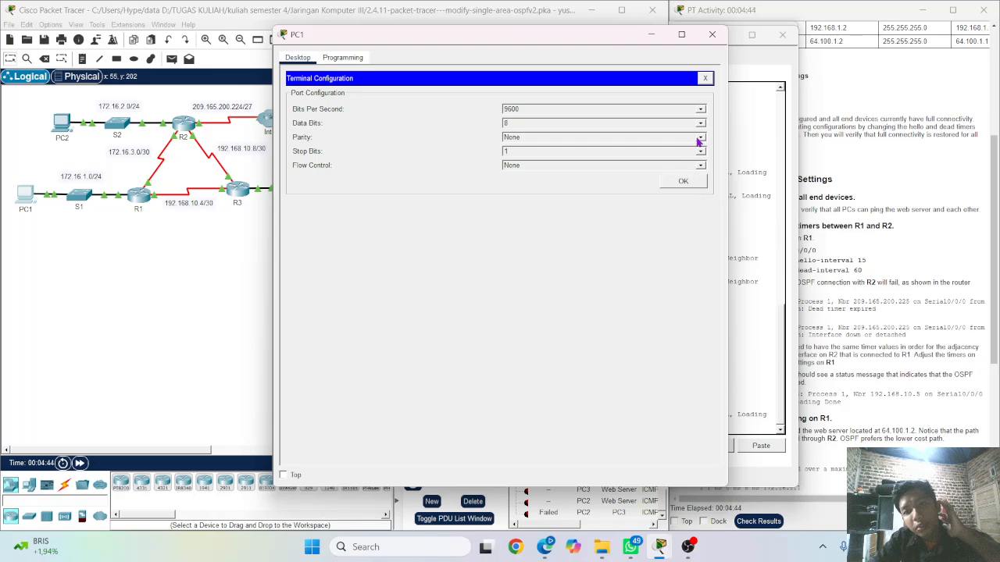
{"action": "left_click", "coordinate": [712, 34]}
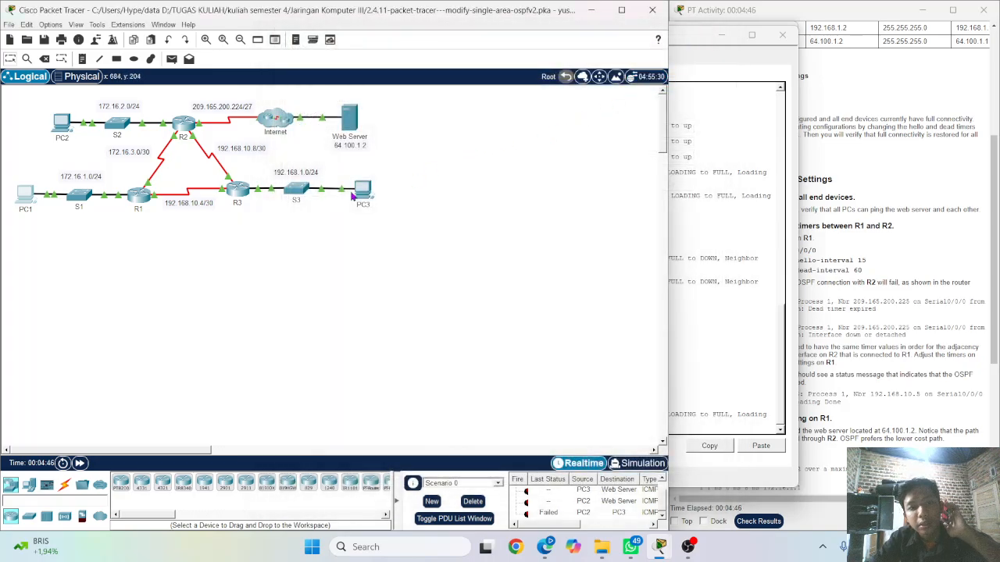
- Trace the route from PC1's command prompt to the web server with tracert 64.100.1.2
{"action": "left_click", "coordinate": [25, 195]}
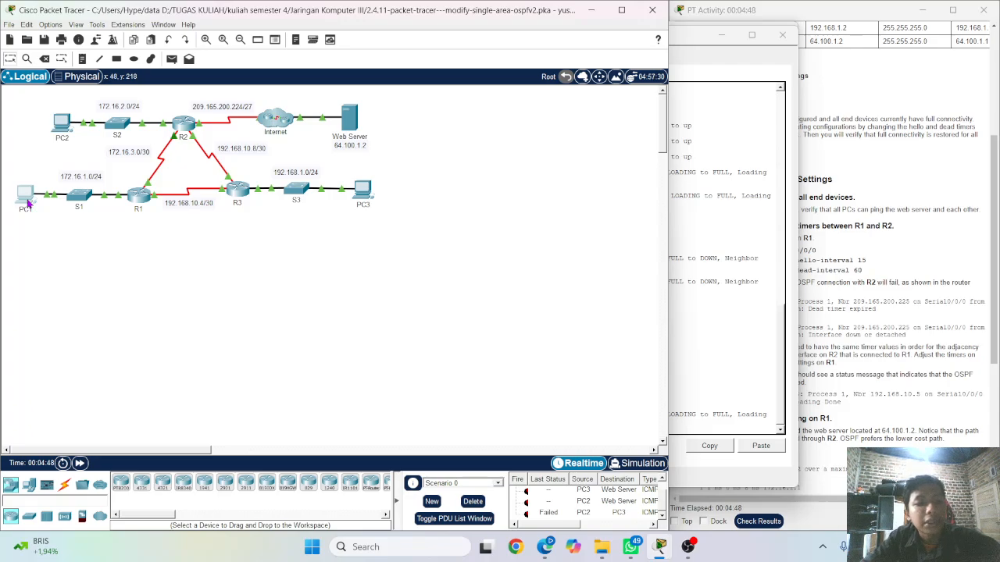
{"action": "left_click", "coordinate": [578, 105]}
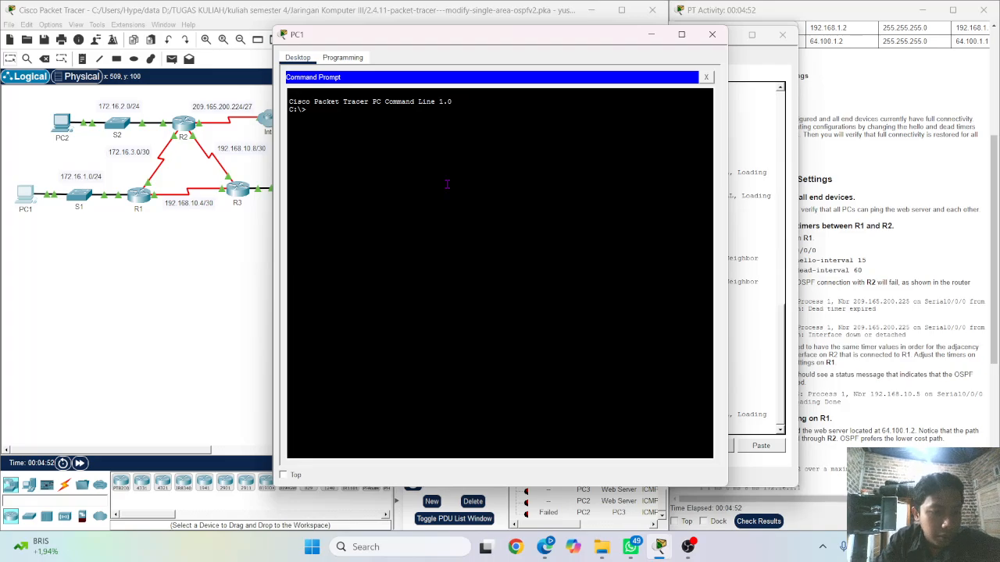
{"action": "type", "text": "tra"}
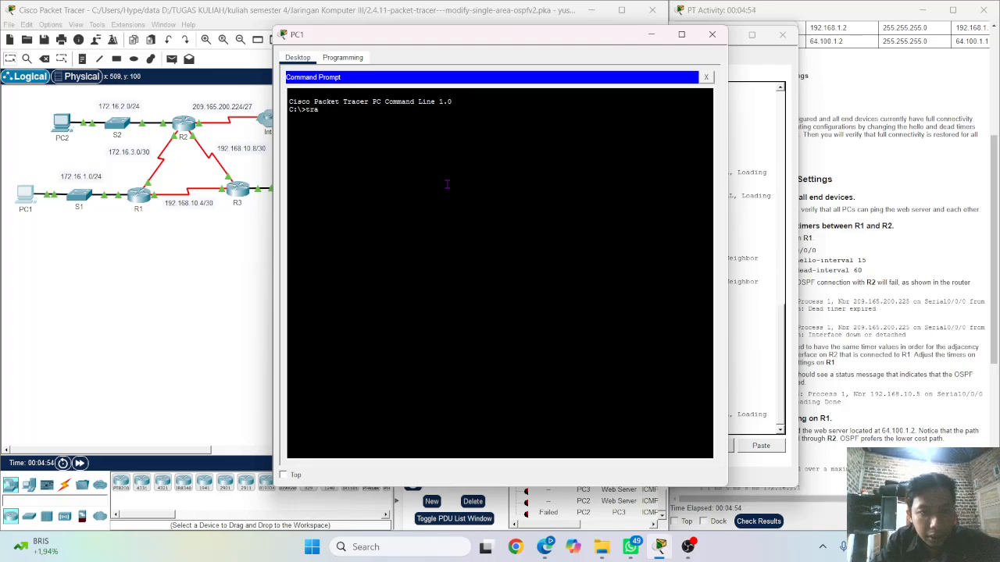
{"action": "type", "text": "cert 64"}
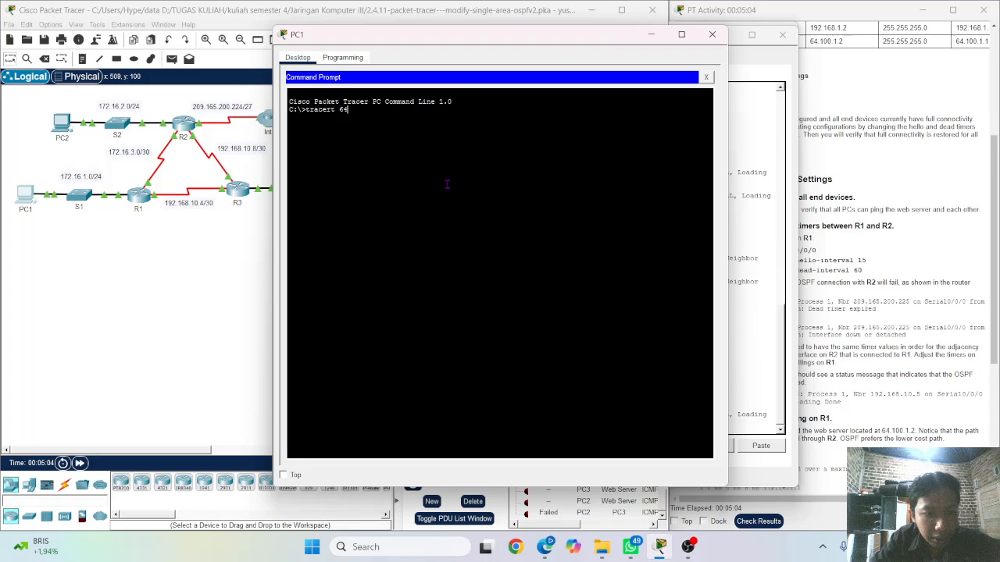
{"action": "type", "text": "100.1.2"}
{"action": "key", "text": "Return"}
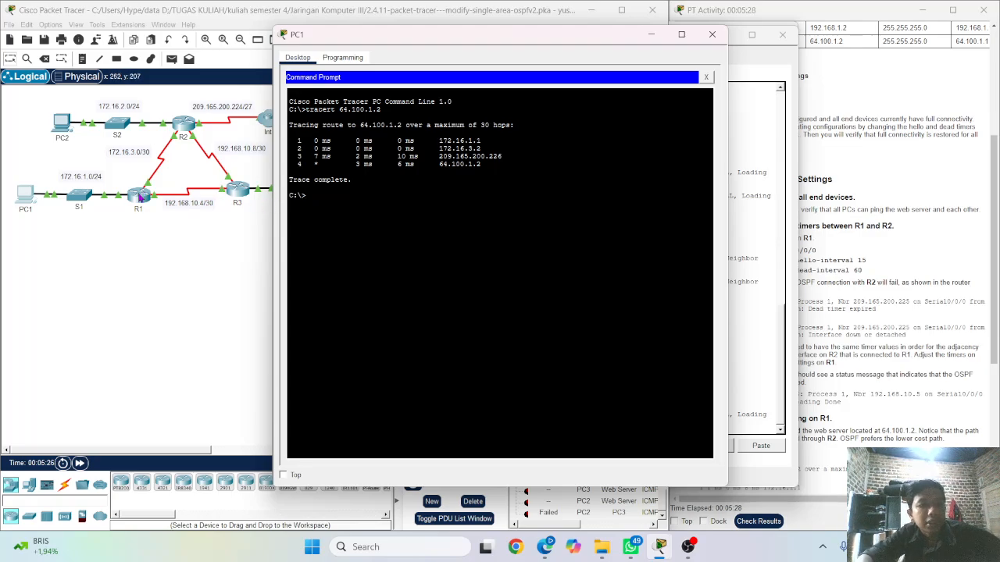
- Set the bandwidth of R1's serial 0/0/0 interface to 64 on its command line
{"action": "left_click", "coordinate": [140, 196]}
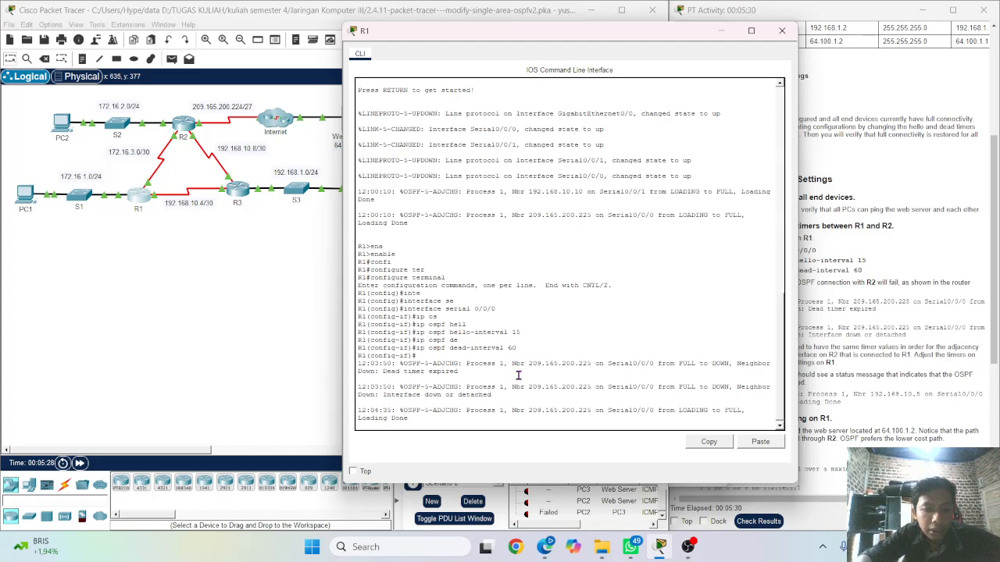
{"action": "key", "text": "Return"}
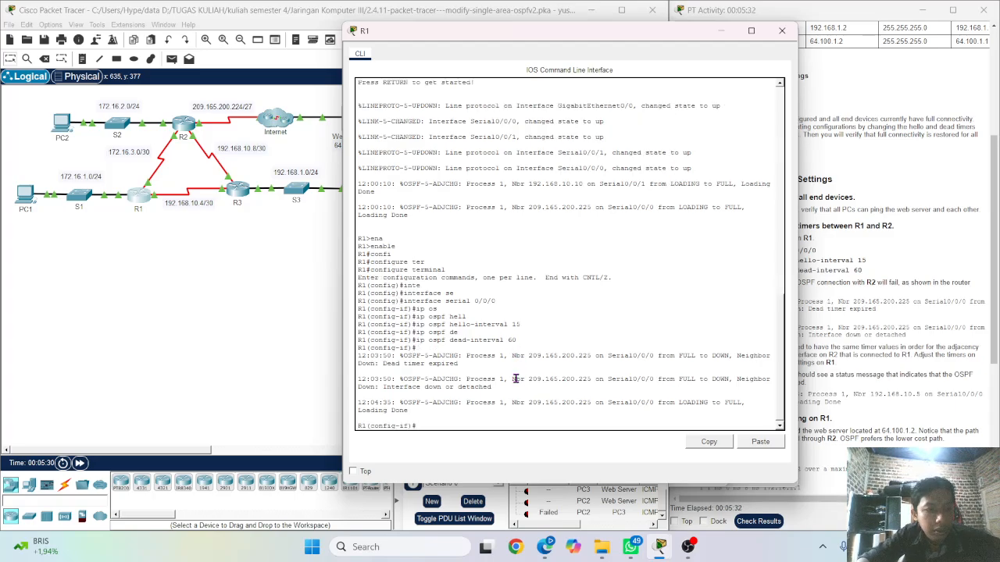
{"action": "type", "text": "ba"}
{"action": "key", "text": "Tab"}
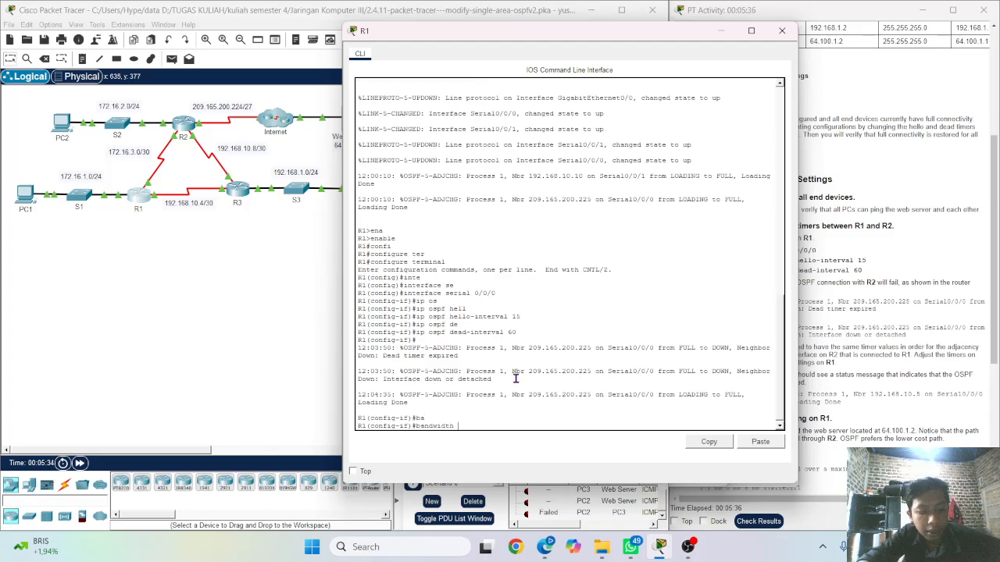
{"action": "type", "text": "64"}
{"action": "key", "text": "Return"}
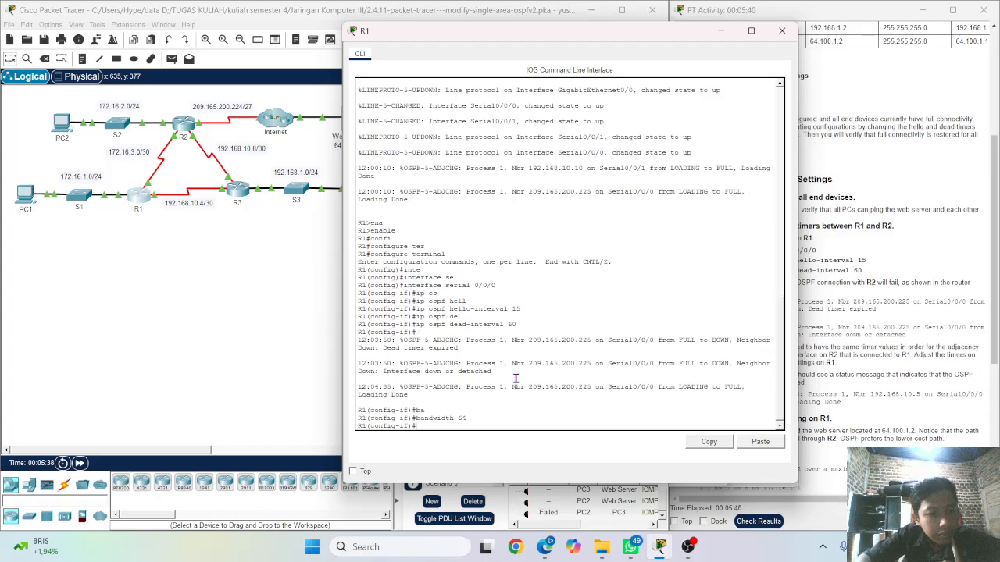
{"action": "key", "text": "Return"}
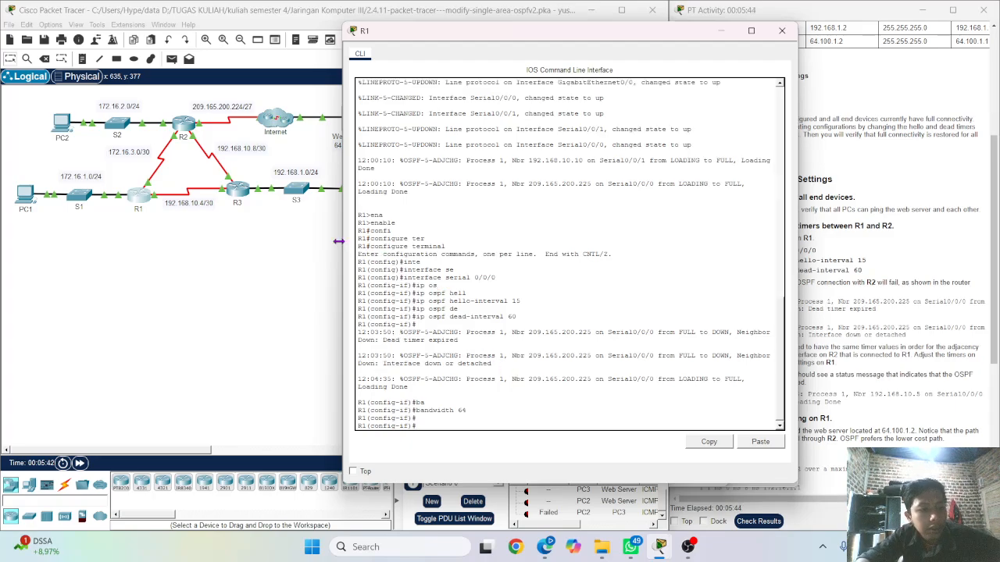
- Run tracert 64.100.1.2 again from PC1 to check the path after the bandwidth change
{"action": "left_click", "coordinate": [22, 205]}
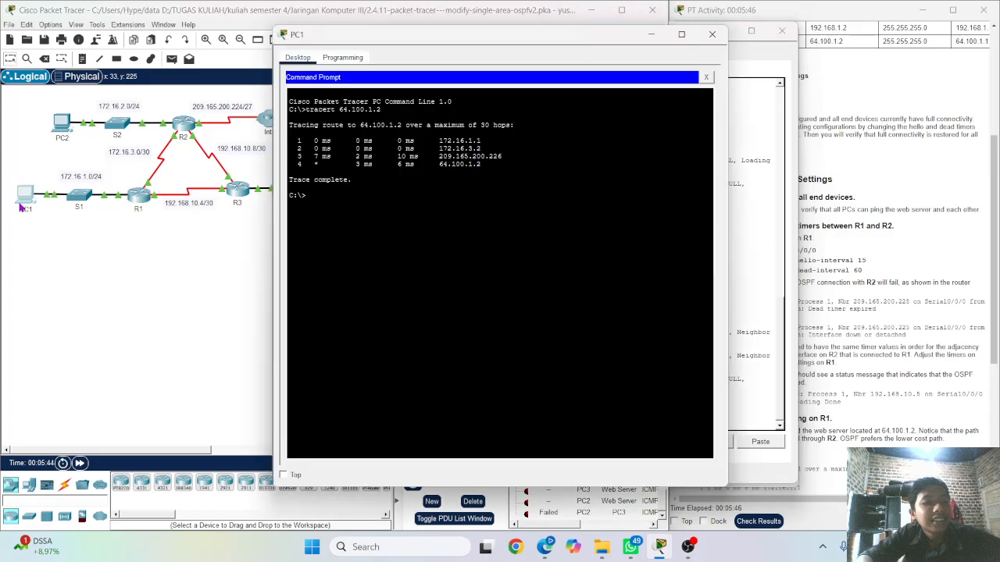
{"action": "key", "text": "Up"}
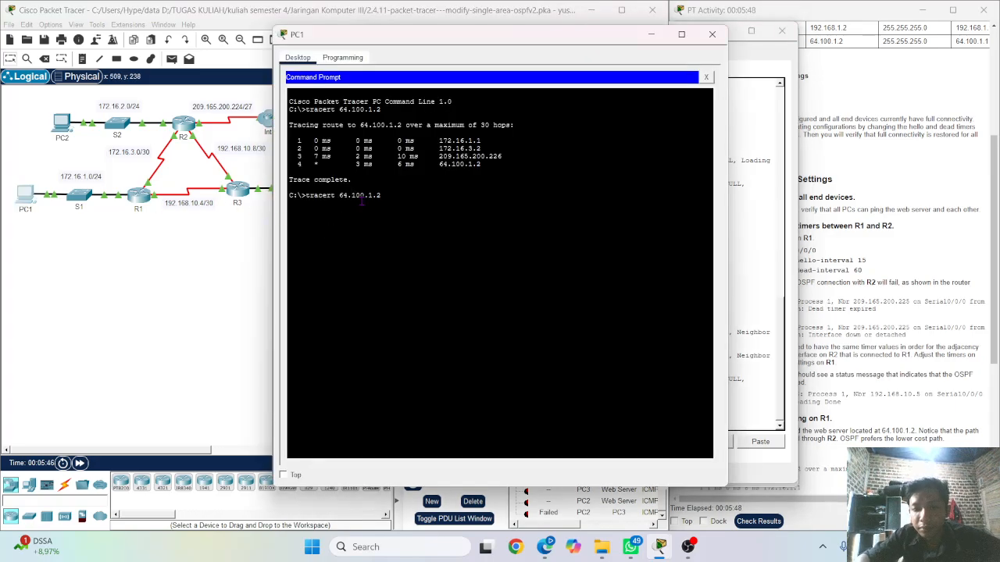
{"action": "key", "text": "Return"}
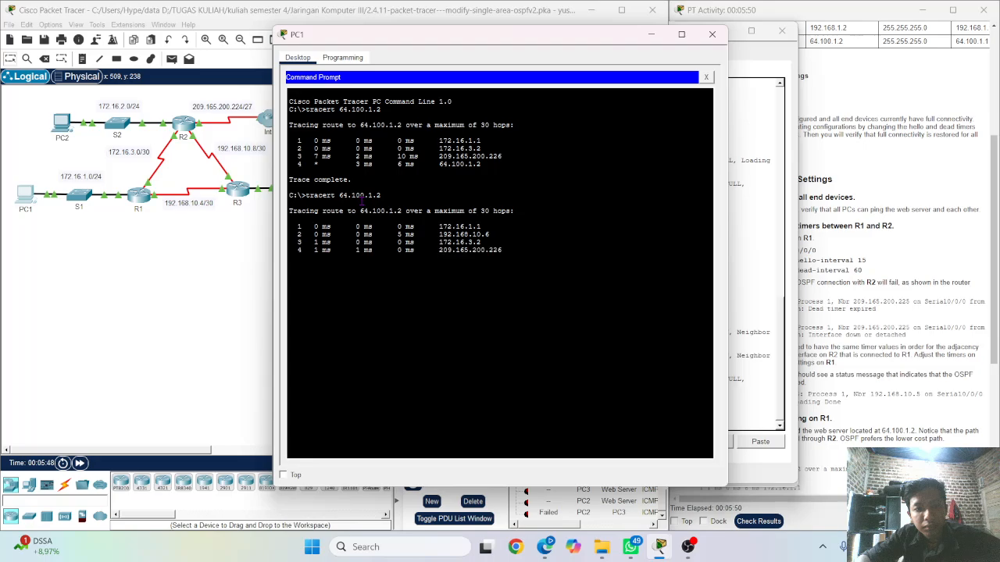